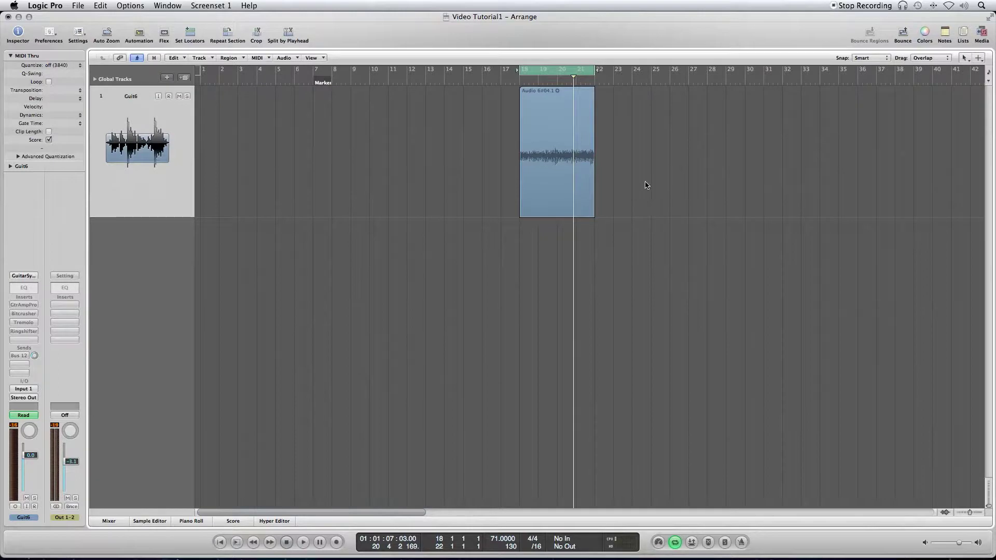
Step: Select the guitar region at bar 18 and play it back to hear the unprocessed sound
{"action": "left_click", "coordinate": [537, 168]}
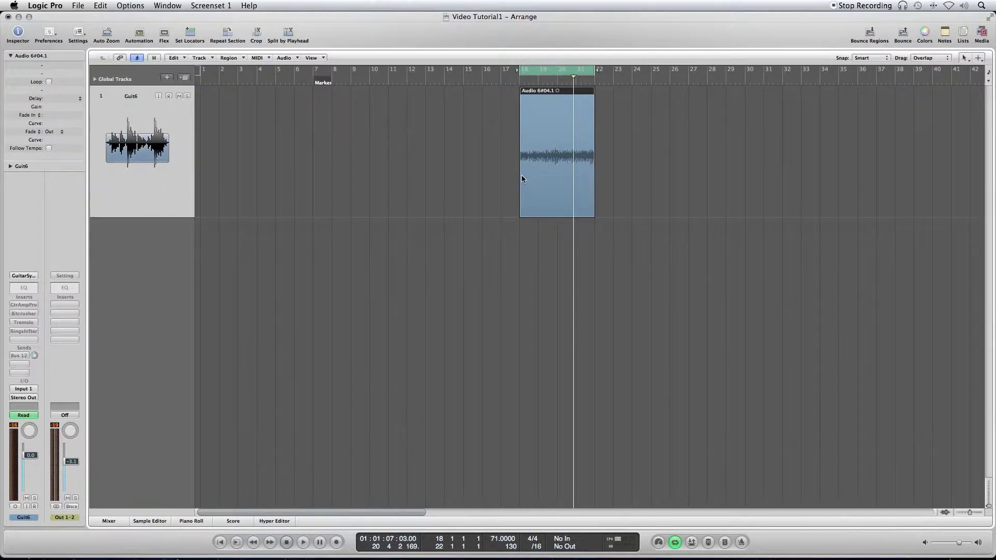
{"action": "key", "text": "space"}
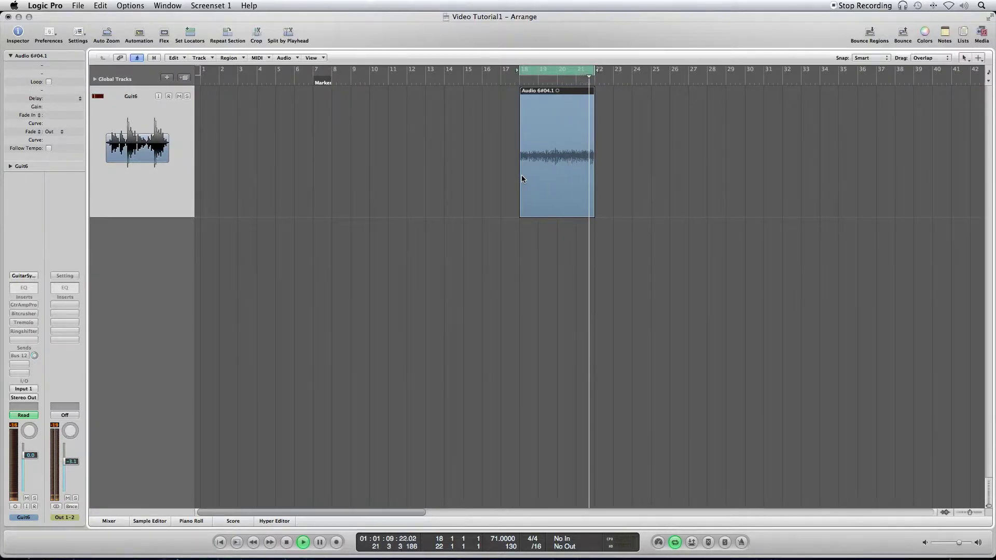
{"action": "key", "text": "space"}
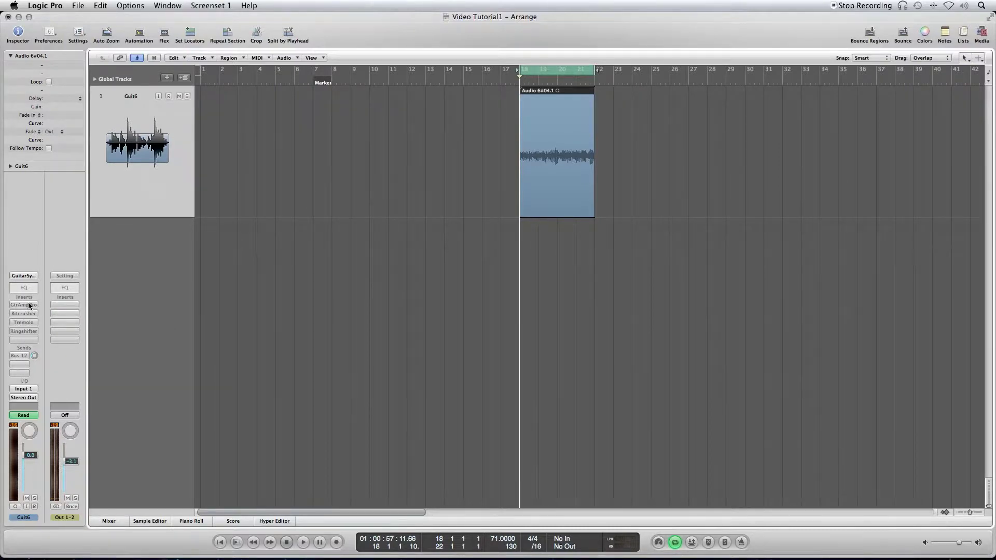
Step: Open Guitar Amp Pro on the Guit6 track, take it out of bypass, audition the region, and close the plug-in
{"action": "left_click", "coordinate": [29, 305]}
{"action": "mouse_move", "coordinate": [28, 332]}
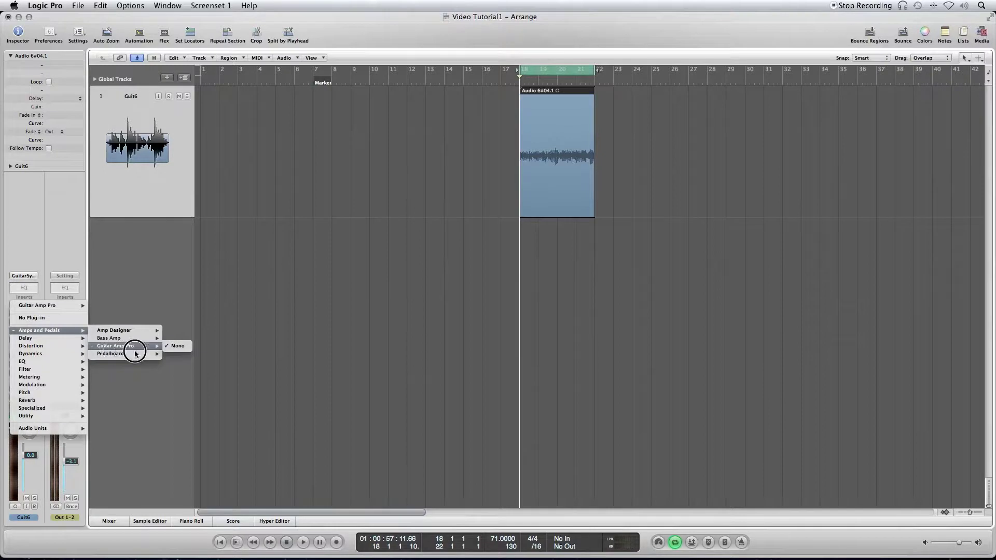
{"action": "left_click", "coordinate": [51, 306]}
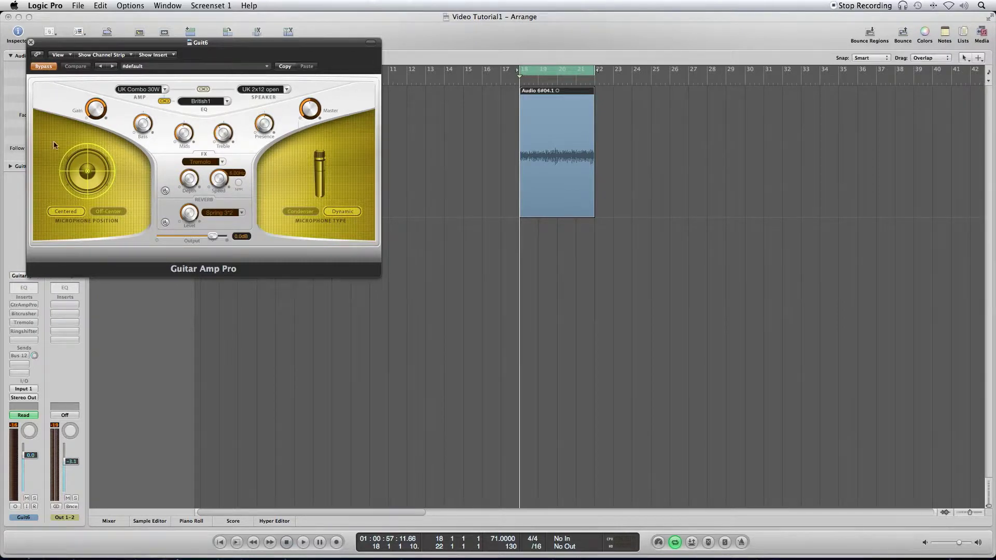
{"action": "left_click", "coordinate": [50, 68]}
{"action": "key", "text": "space"}
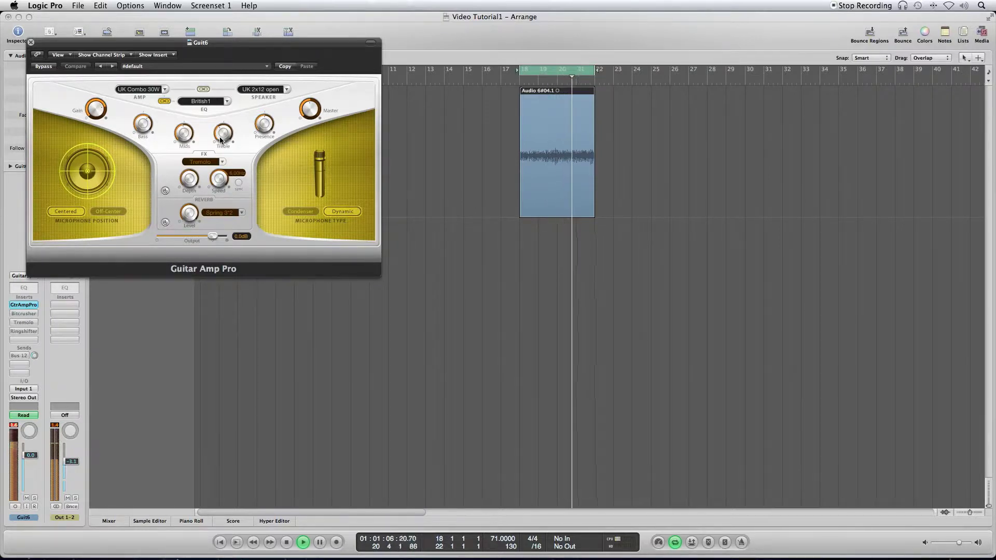
{"action": "key", "text": "space"}
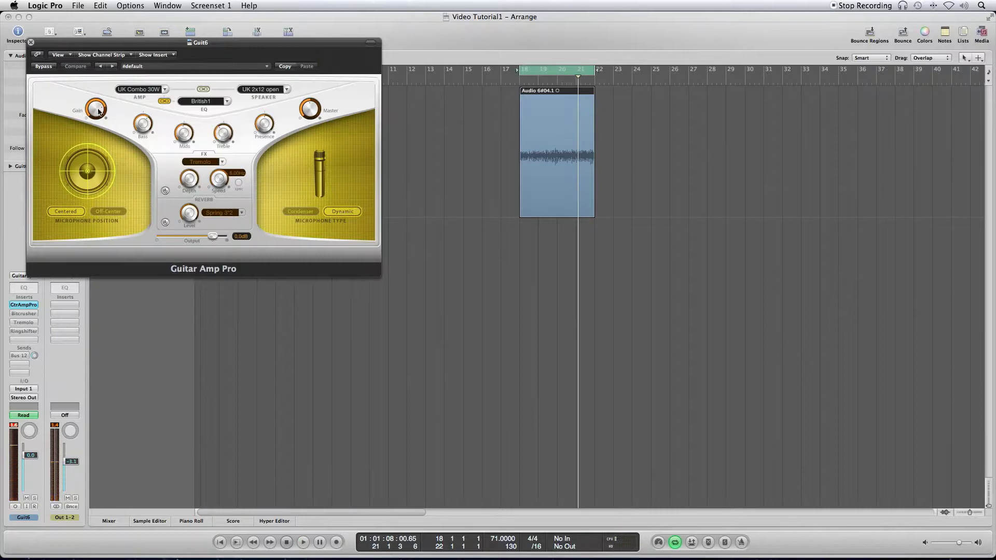
{"action": "left_click", "coordinate": [31, 42]}
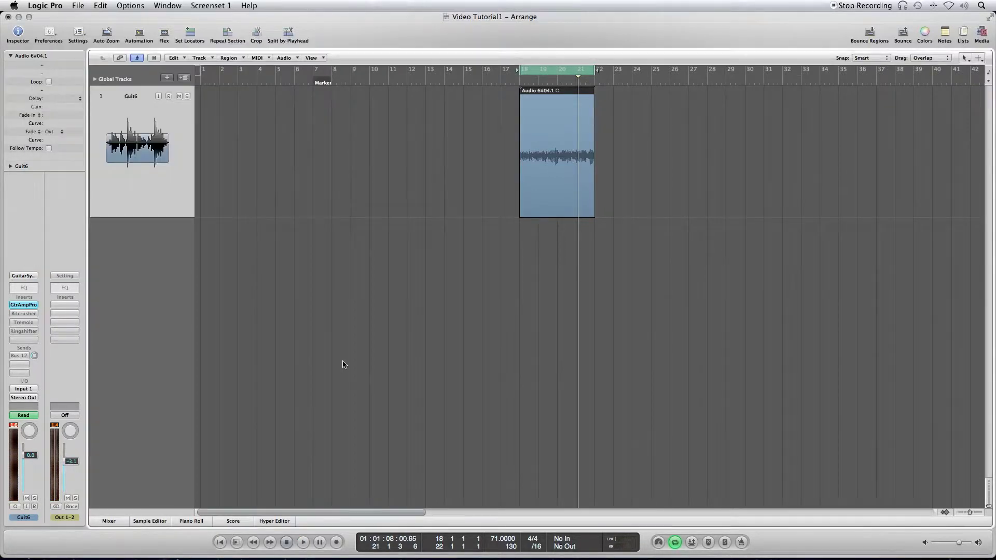
Step: Reopen Guitar Amp Pro to examine its amp, EQ and microphone settings, and close it
{"action": "left_click", "coordinate": [30, 305]}
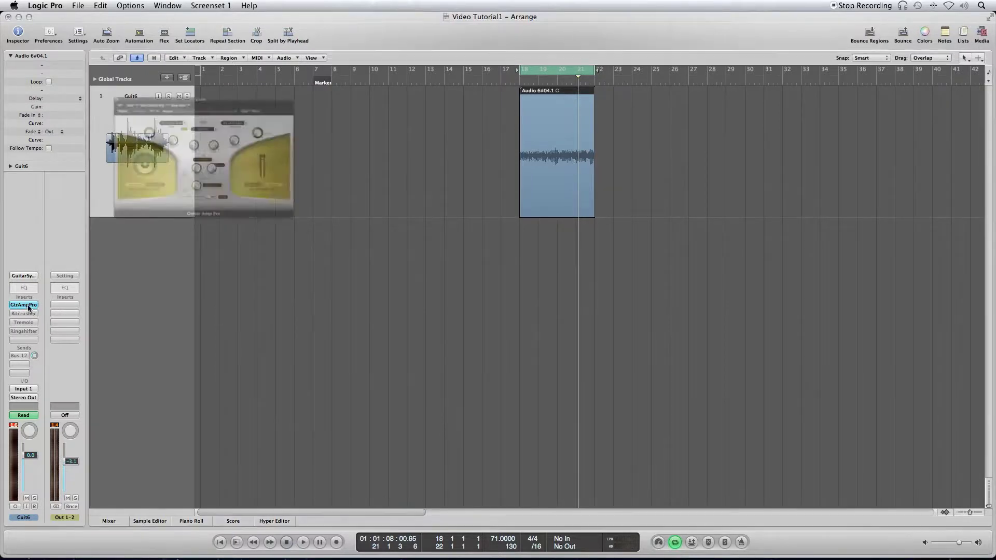
{"action": "left_click_drag", "start_coordinate": [178, 49], "coordinate": [232, 201]}
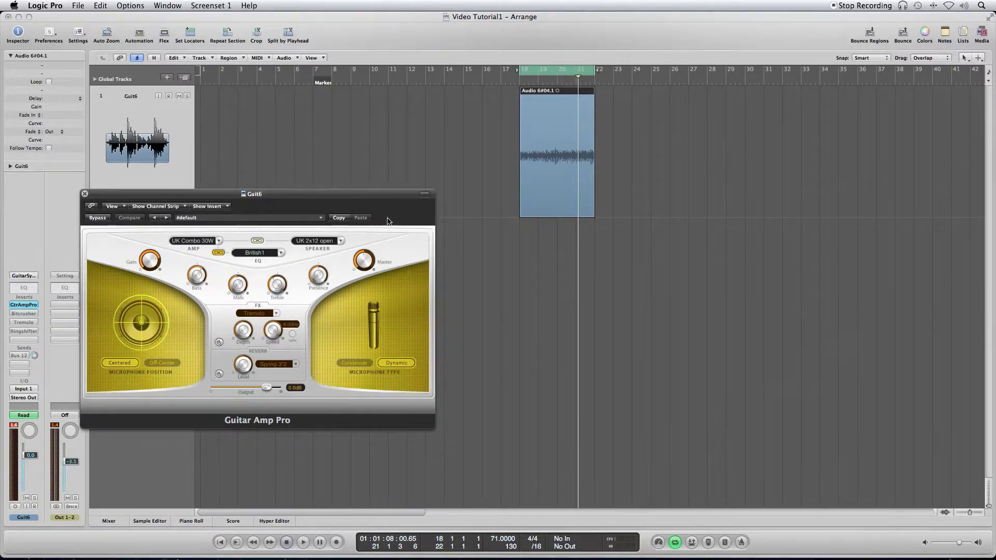
{"action": "left_click_drag", "start_coordinate": [214, 199], "coordinate": [288, 145]}
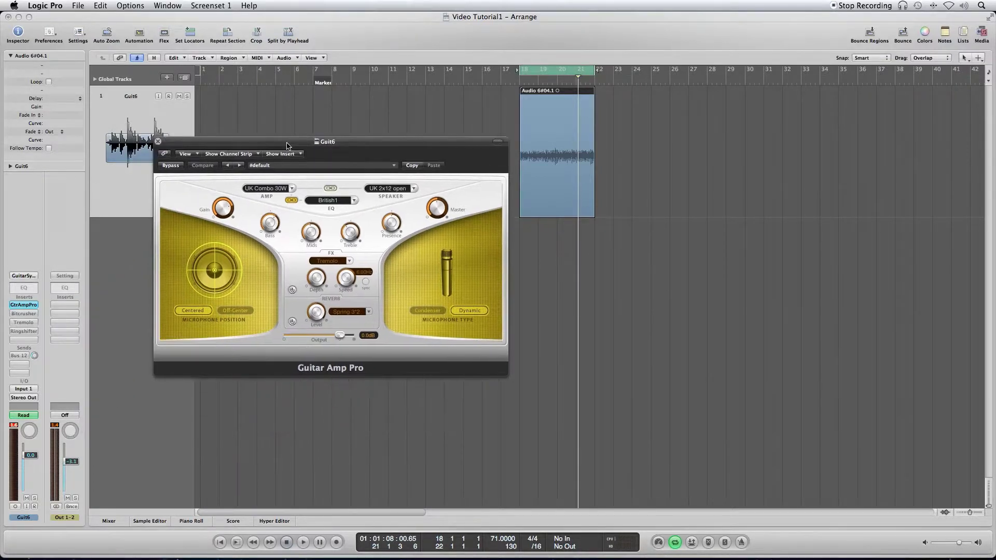
{"action": "left_click", "coordinate": [159, 142]}
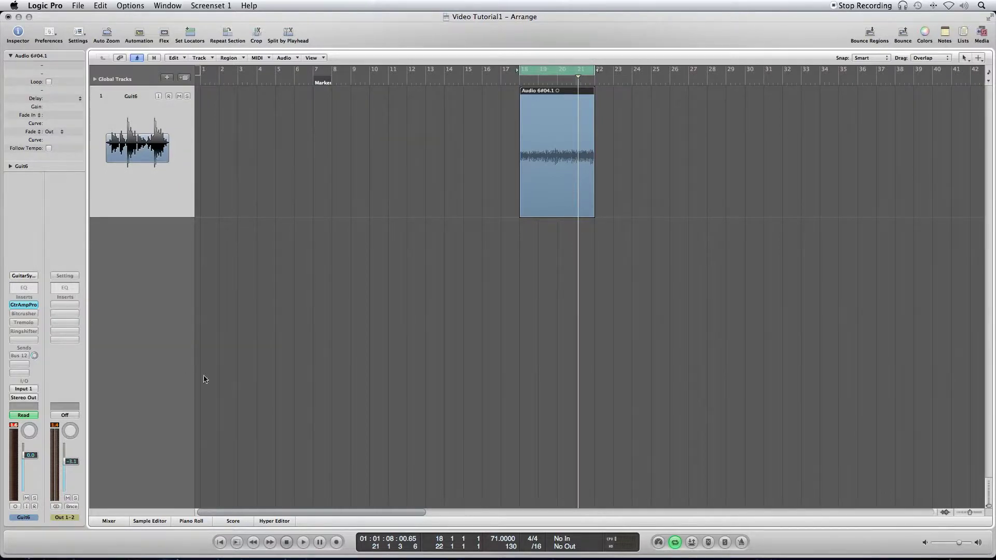
Step: Open the Bitcrusher on the Guit6 track and take it out of bypass
{"action": "left_click", "coordinate": [28, 313]}
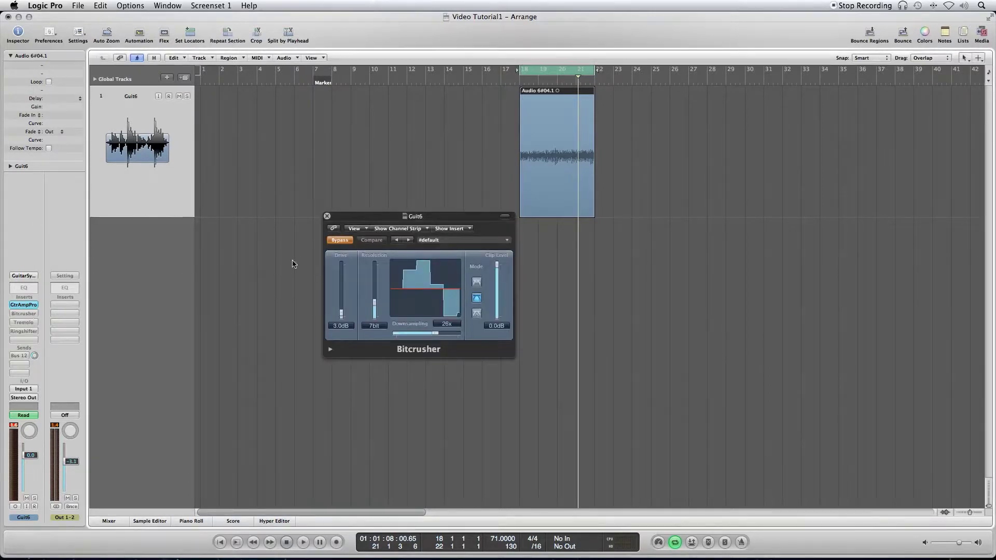
{"action": "left_click_drag", "start_coordinate": [390, 219], "coordinate": [391, 171]}
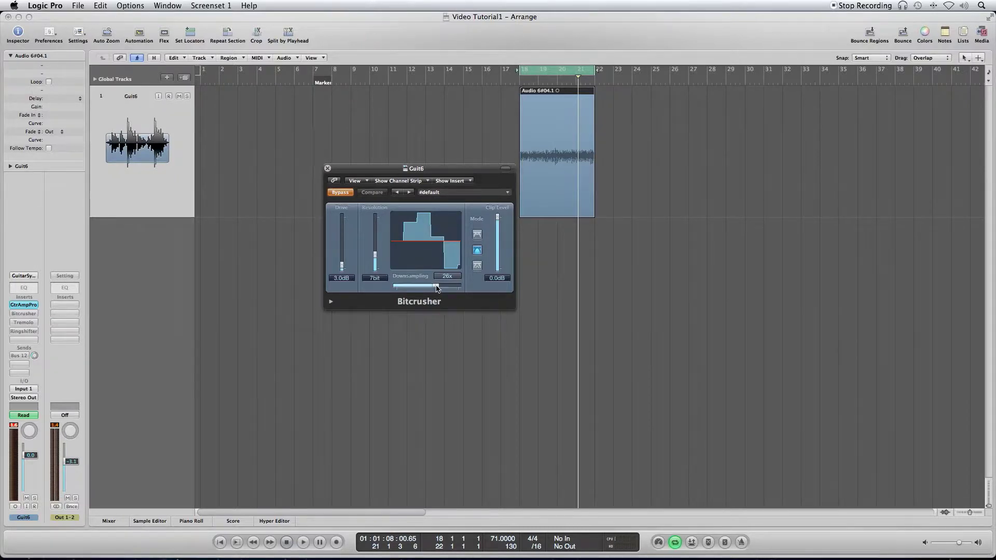
{"action": "left_click", "coordinate": [335, 193]}
Step: Set the Bitcrusher's downsampling to 1x and play the region to hear the difference
{"action": "left_click_drag", "start_coordinate": [435, 285], "coordinate": [396, 285]}
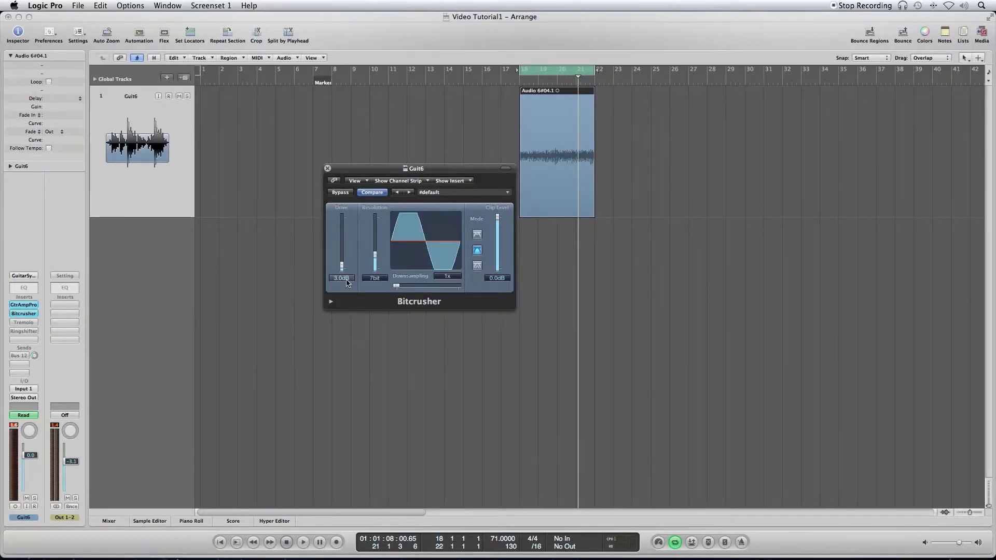
{"action": "key", "text": "space"}
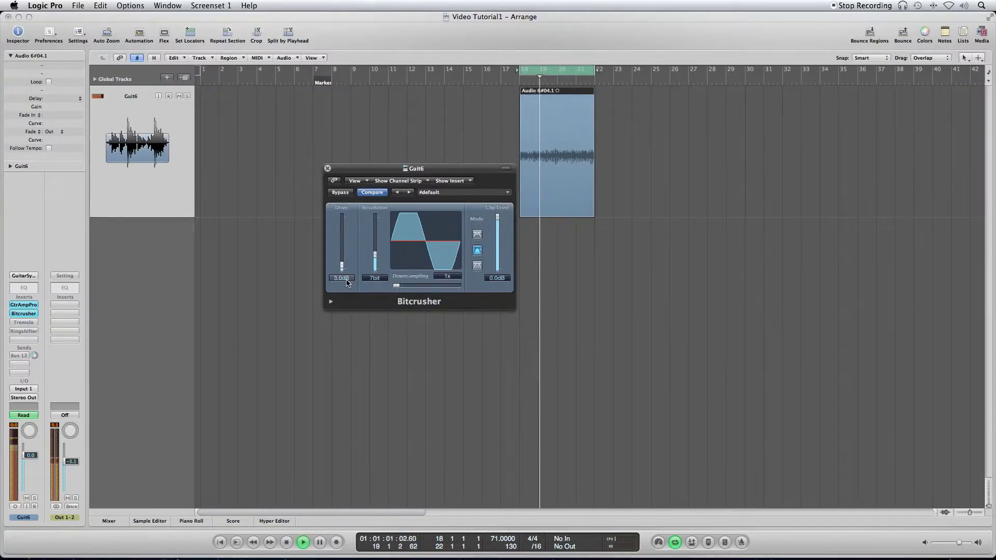
{"action": "key", "text": "space"}
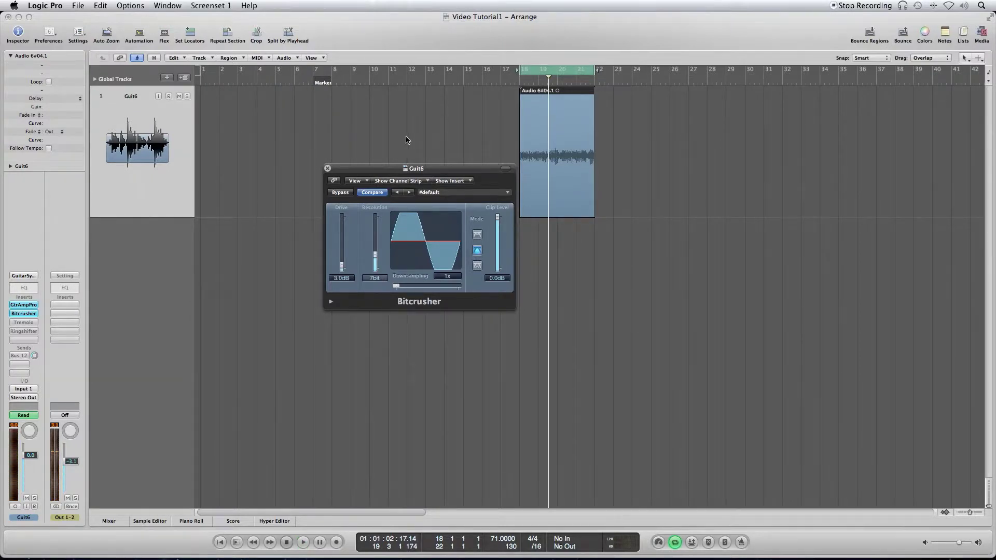
Step: Raise the Bitcrusher's downsampling to 26x during playback of the region, and close the plug-in
{"action": "left_click_drag", "start_coordinate": [401, 167], "coordinate": [377, 143]}
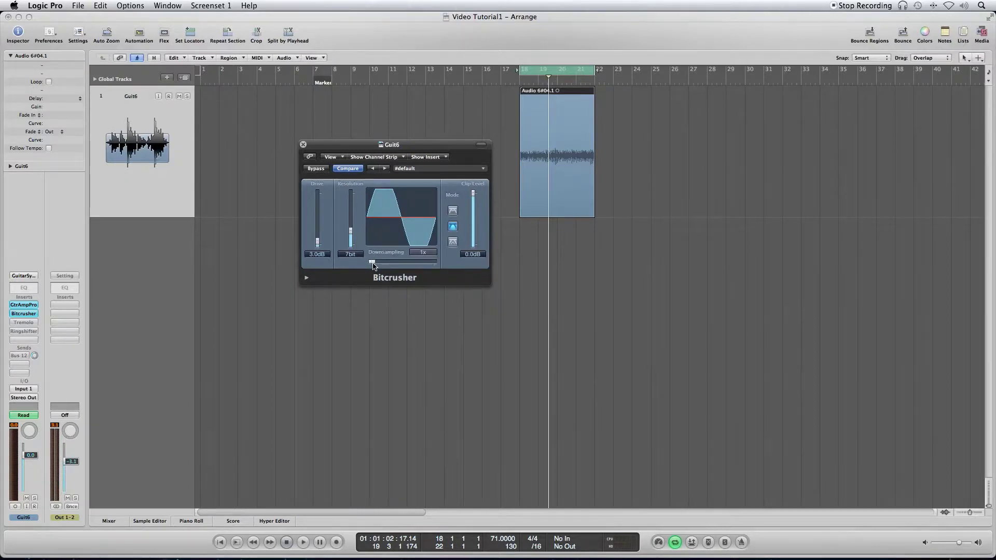
{"action": "key", "text": "space"}
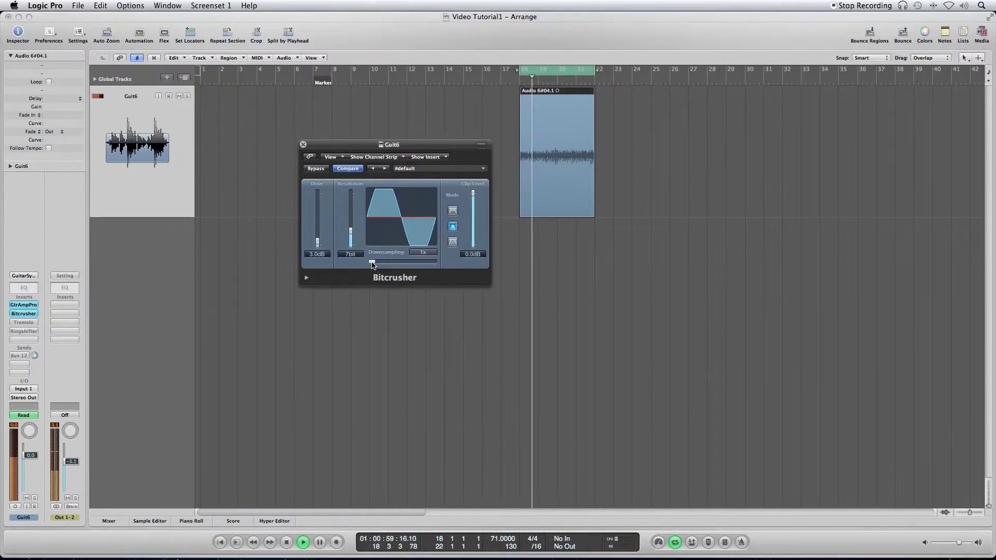
{"action": "left_click_drag", "start_coordinate": [372, 264], "coordinate": [411, 273]}
{"action": "key", "text": "space"}
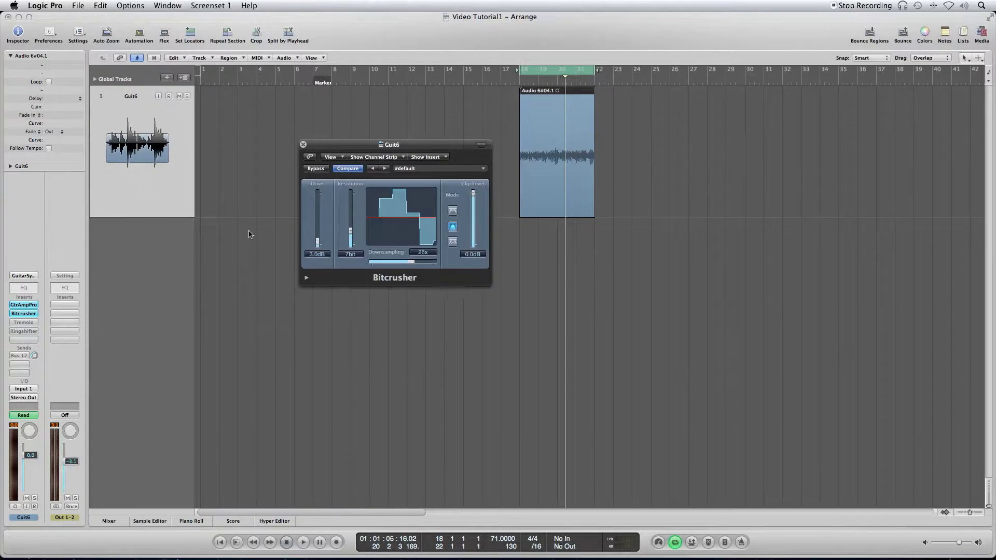
{"action": "left_click", "coordinate": [303, 144]}
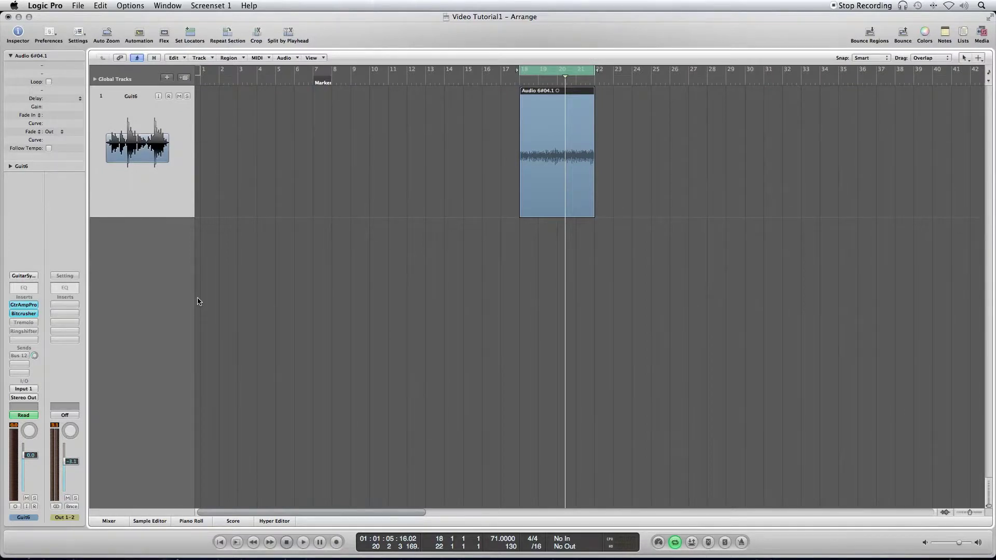
Step: Open the Tremolo on the Guit6 track, examine its symmetry and smoothing controls, and take it out of bypass
{"action": "left_click", "coordinate": [30, 323]}
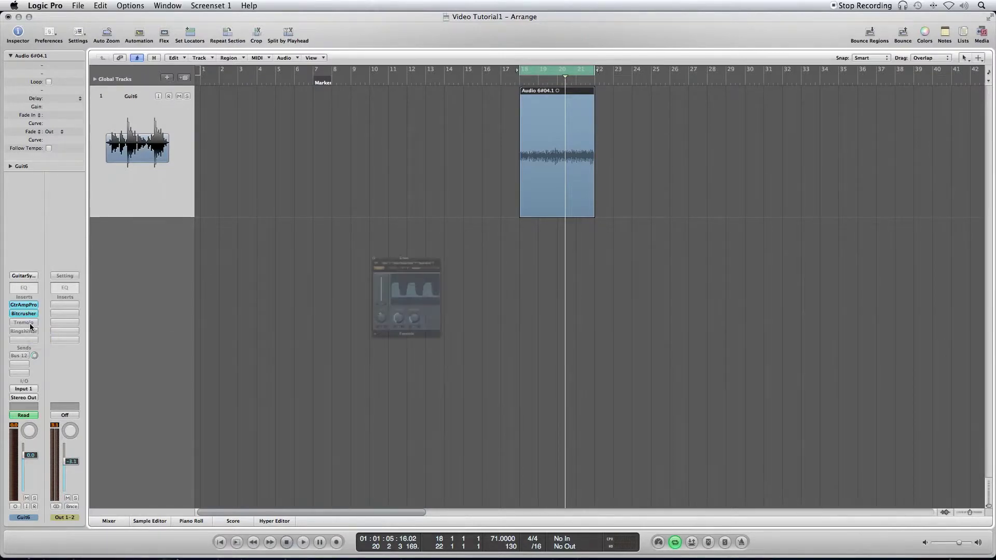
{"action": "left_click_drag", "start_coordinate": [363, 206], "coordinate": [340, 143]}
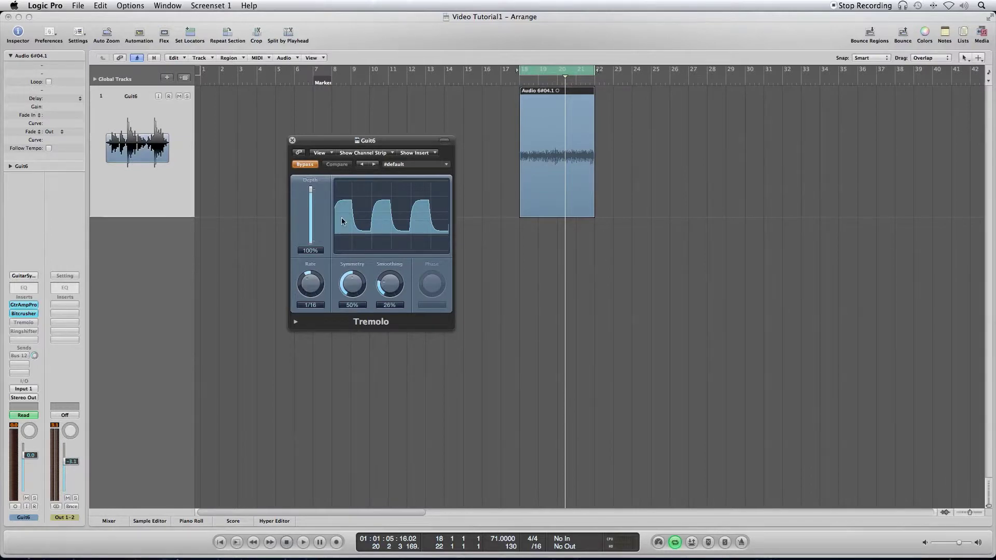
{"action": "left_click", "coordinate": [389, 284]}
{"action": "left_click", "coordinate": [348, 284]}
{"action": "left_click", "coordinate": [347, 287]}
{"action": "left_click", "coordinate": [347, 288]}
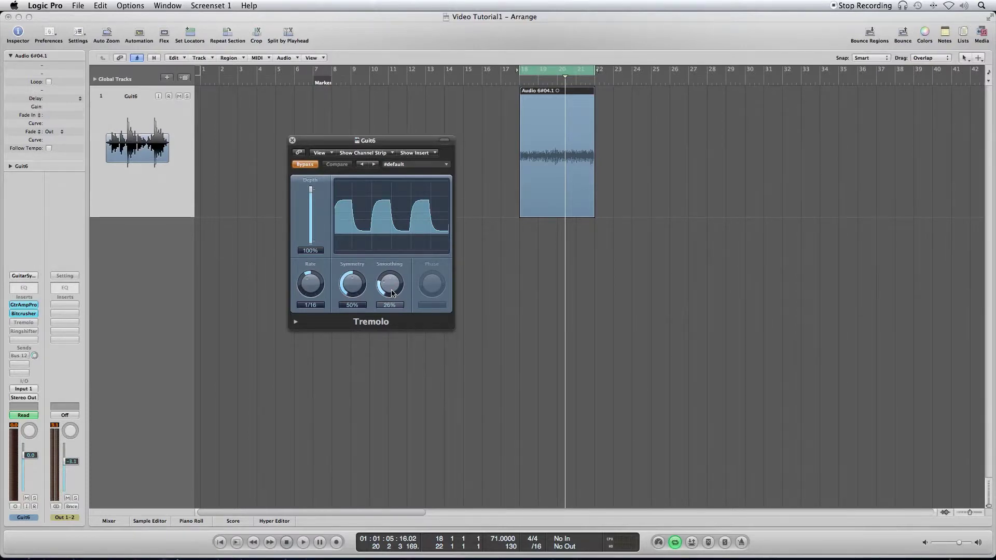
{"action": "left_click", "coordinate": [304, 165]}
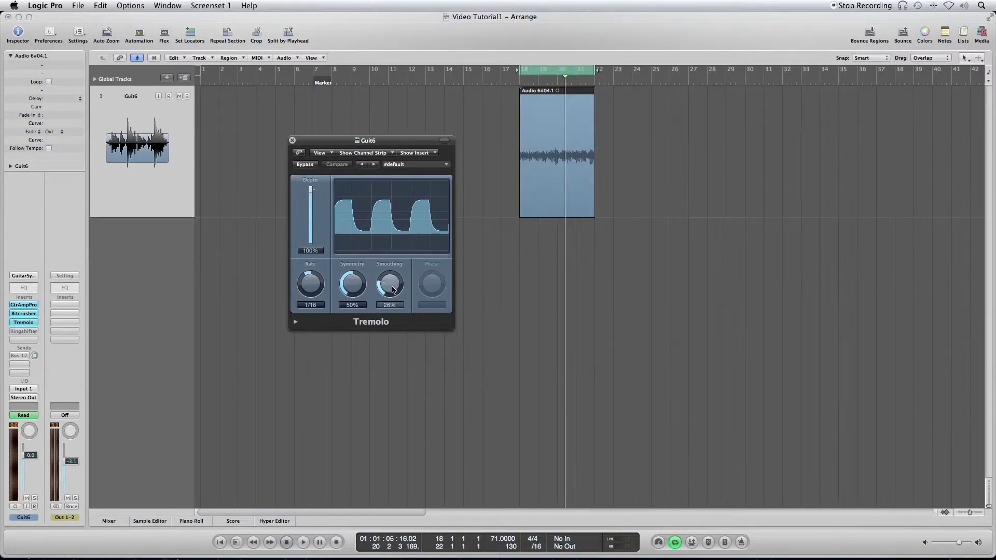
Step: Set the Tremolo's smoothing to 100% and play the region to hear the effect
{"action": "mouse_move", "coordinate": [393, 289]}
{"action": "left_mouse_down"}
{"action": "mouse_move", "coordinate": [402, 217]}
{"action": "mouse_move", "coordinate": [396, 278]}
{"action": "left_mouse_up"}
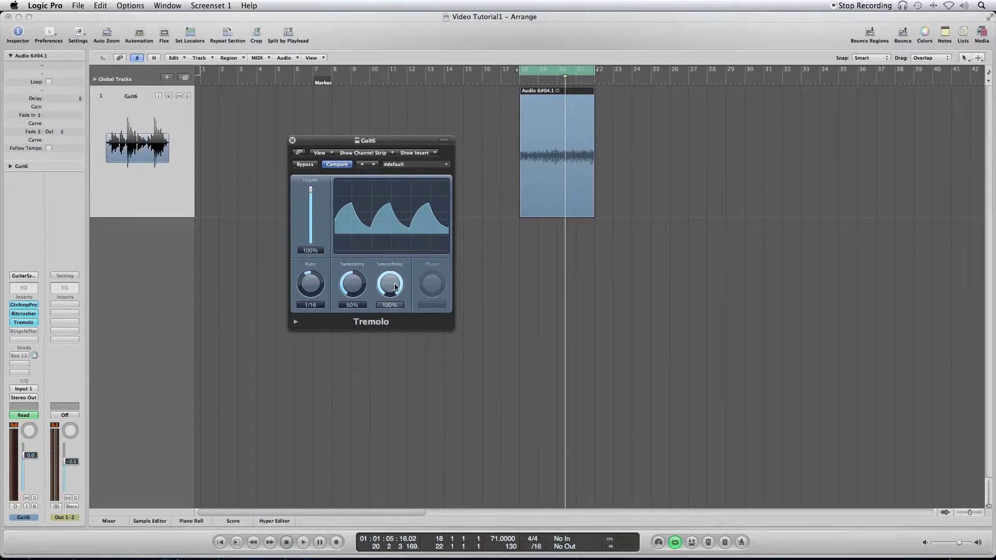
{"action": "key", "text": "space"}
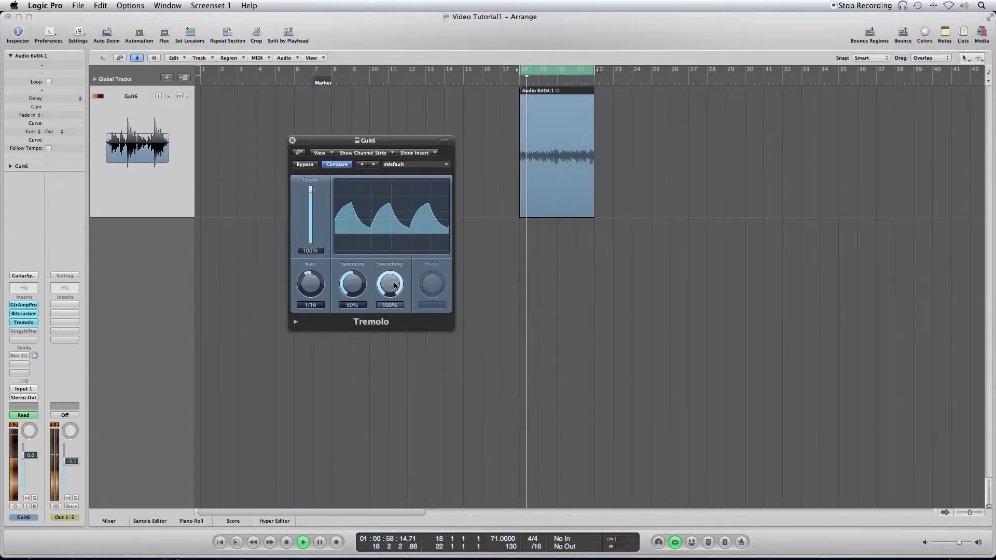
{"action": "key", "text": "space"}
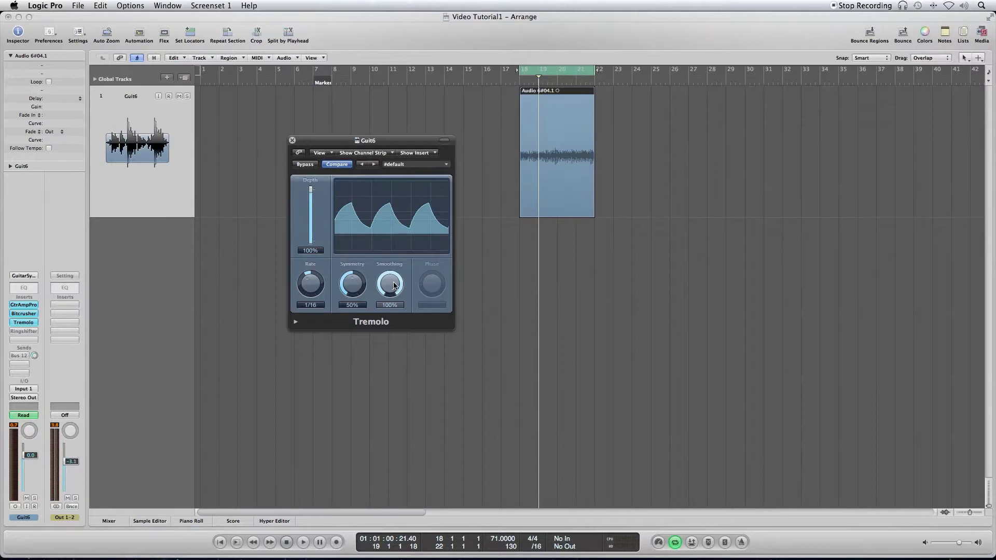
Step: Lower the Tremolo's smoothing to 30% during playback of the region, and close the plug-in
{"action": "key", "text": "space"}
{"action": "left_click_drag", "start_coordinate": [394, 286], "coordinate": [384, 337]}
{"action": "key", "text": "space"}
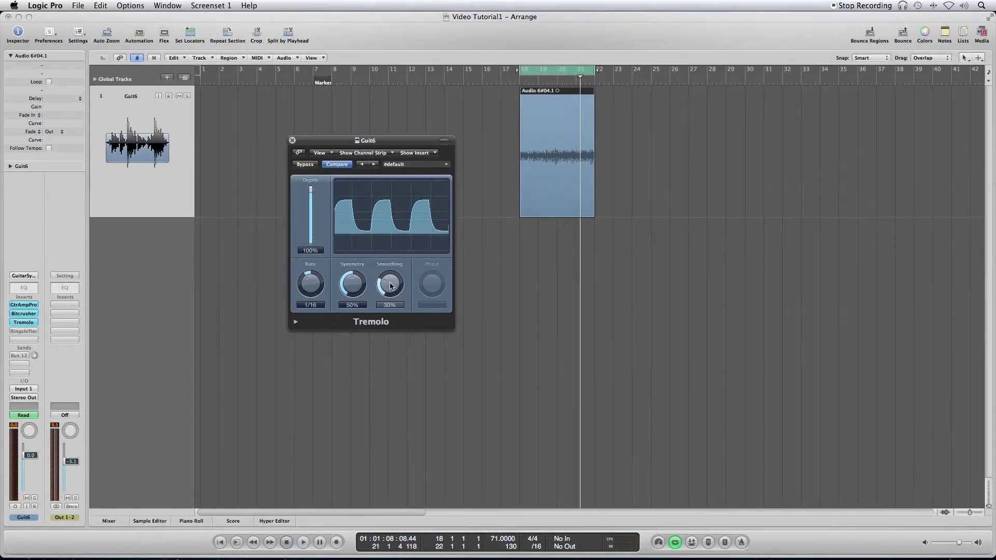
{"action": "left_click_drag", "start_coordinate": [391, 285], "coordinate": [391, 285]}
{"action": "left_click_drag", "start_coordinate": [330, 142], "coordinate": [402, 178]}
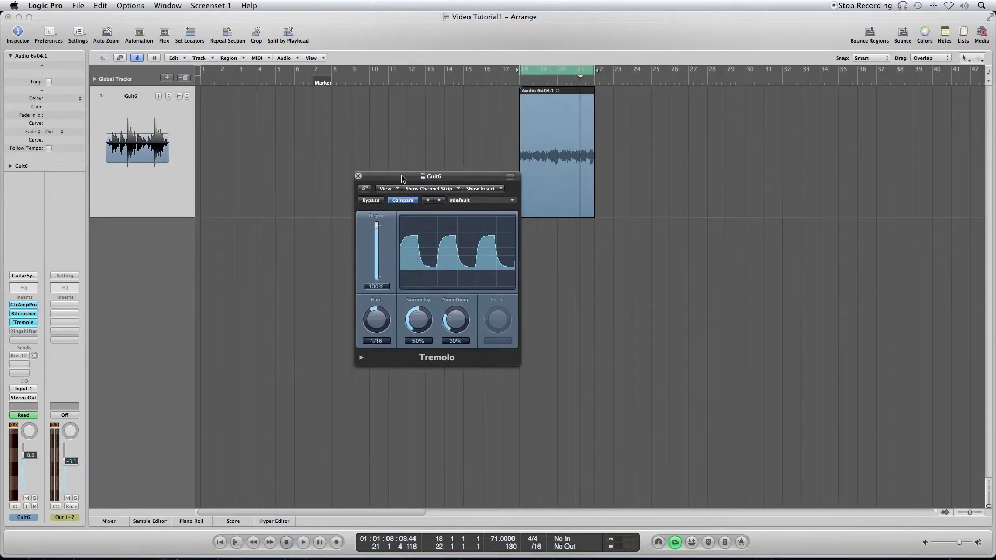
{"action": "left_click_drag", "start_coordinate": [401, 179], "coordinate": [673, 221]}
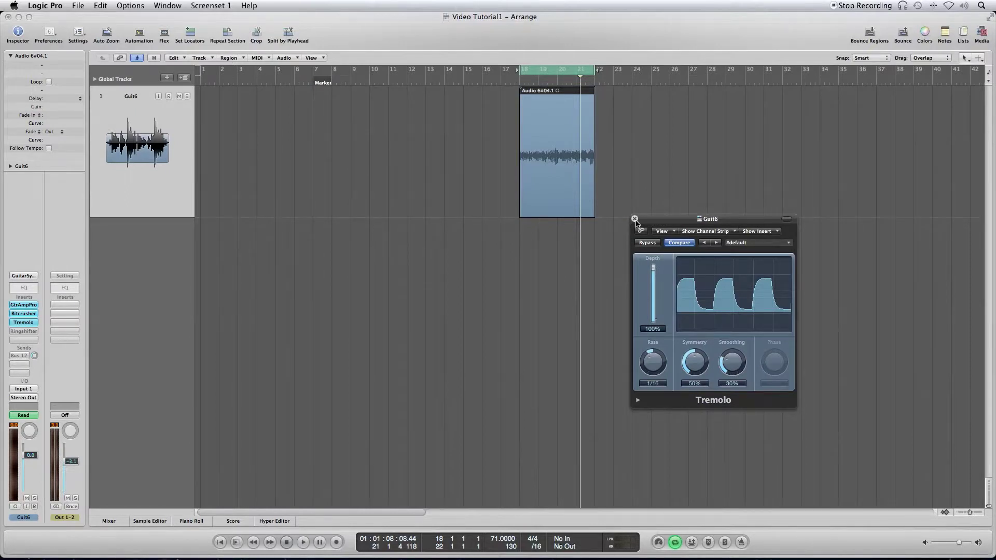
{"action": "left_click_drag", "start_coordinate": [655, 223], "coordinate": [491, 244]}
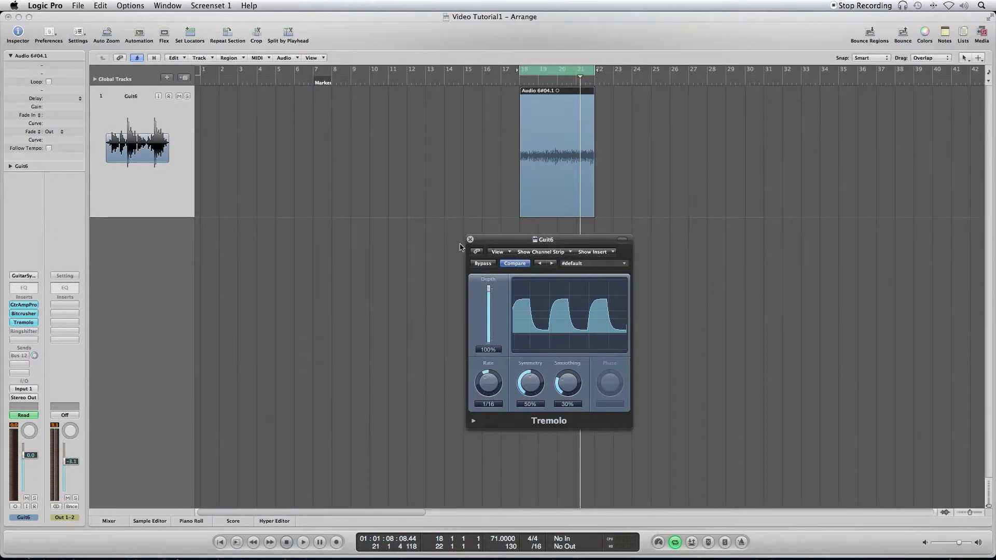
{"action": "left_click", "coordinate": [470, 239]}
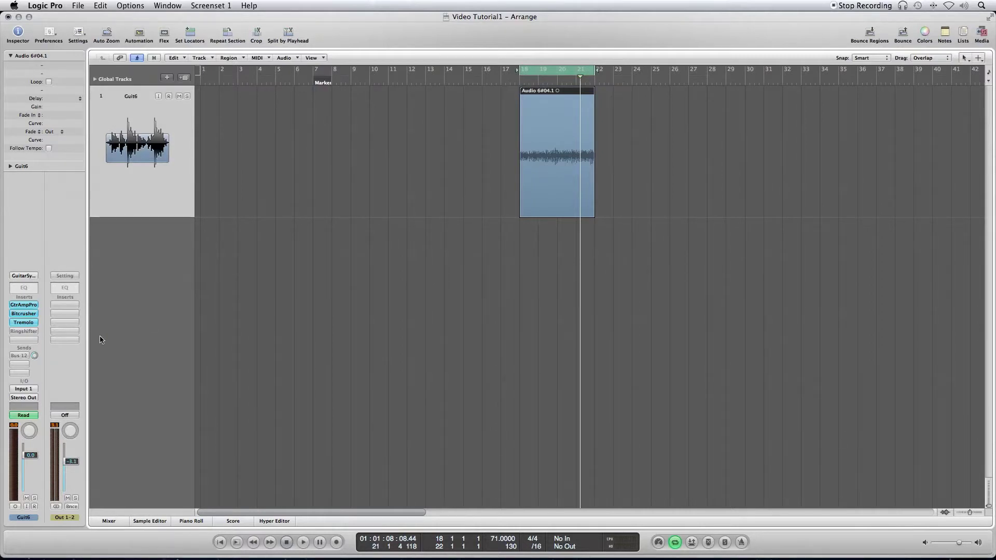
Step: Open the Ringshifter on the Guit6 track, reposition its window, and take the plug-in out of bypass
{"action": "left_click", "coordinate": [26, 332]}
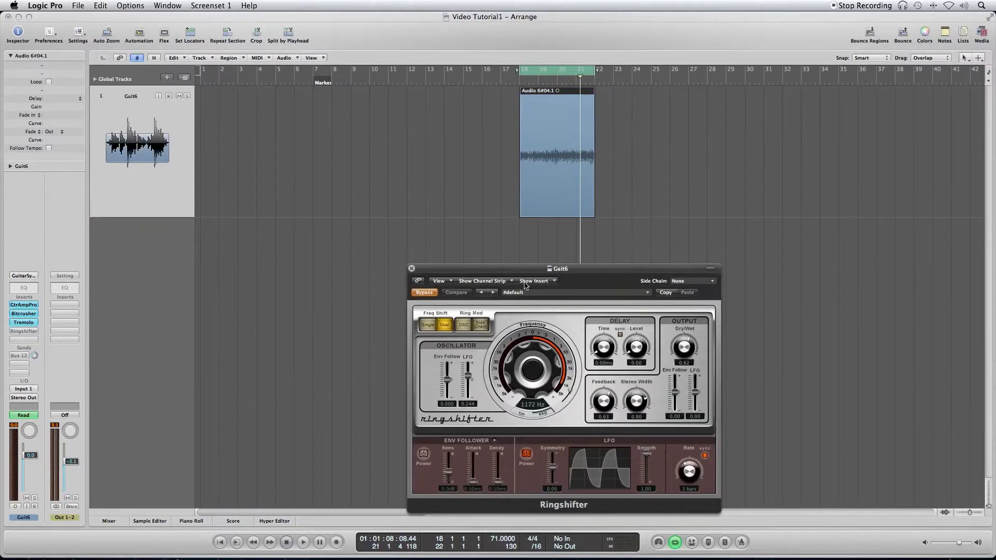
{"action": "left_click_drag", "start_coordinate": [515, 283], "coordinate": [453, 187]}
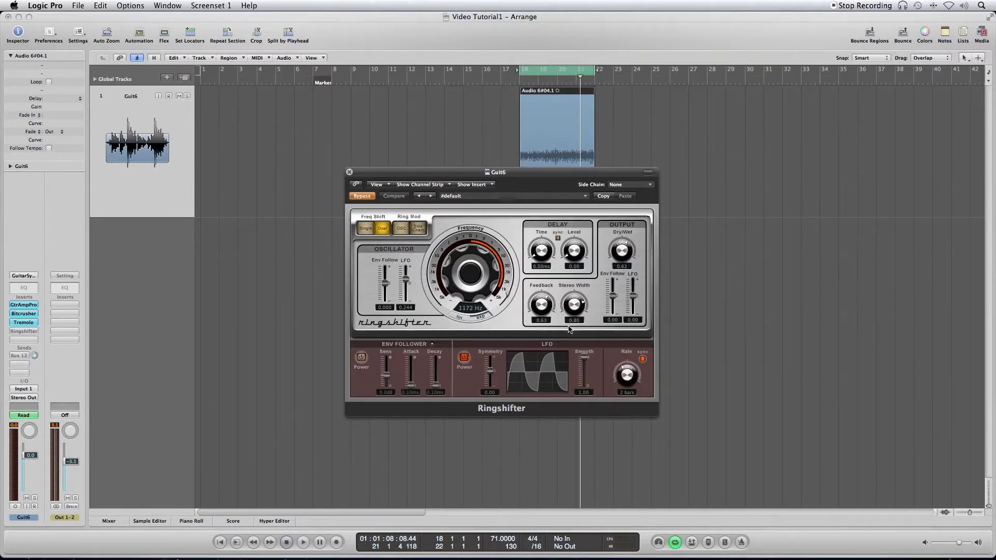
{"action": "left_click", "coordinate": [362, 196]}
Step: Play the region to hear the Ringshifter's effect, stop playback, and close the plug-in
{"action": "key", "text": "space"}
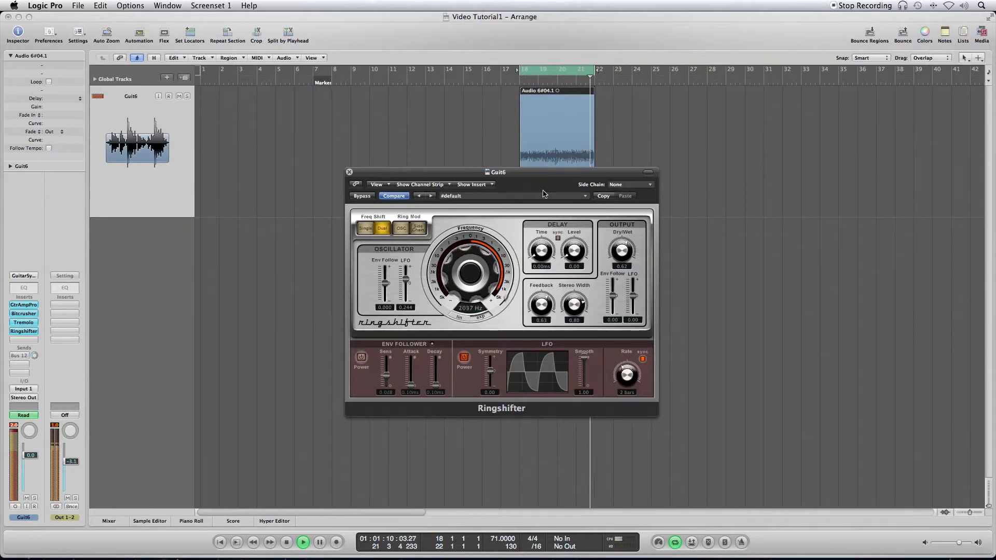
{"action": "key", "text": "space"}
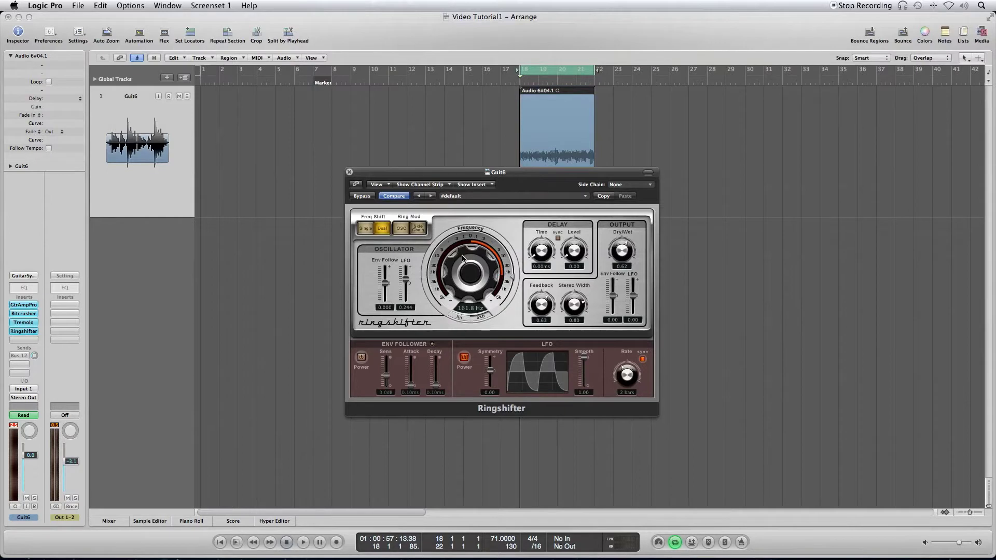
{"action": "left_click_drag", "start_coordinate": [409, 175], "coordinate": [581, 224]}
{"action": "left_click", "coordinate": [542, 221]}
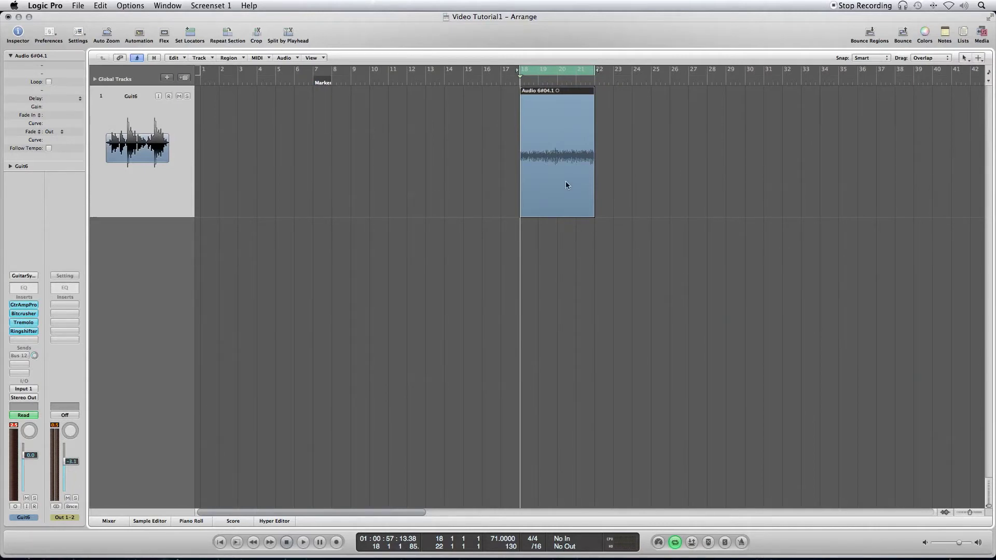
Step: Choose the saved GuitarSynth1 channel strip setting for the Guit6 track
{"action": "left_click", "coordinate": [32, 275]}
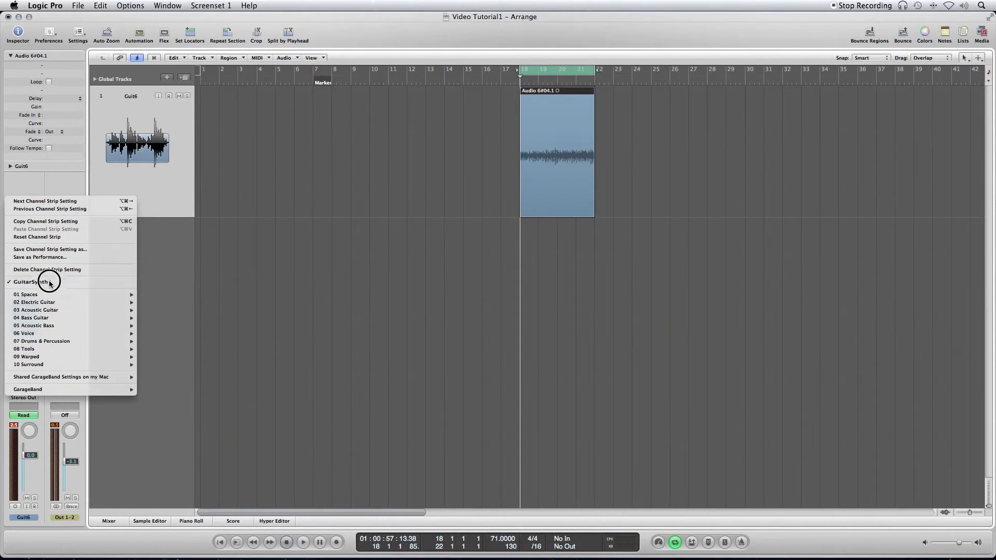
{"action": "left_click", "coordinate": [58, 189]}
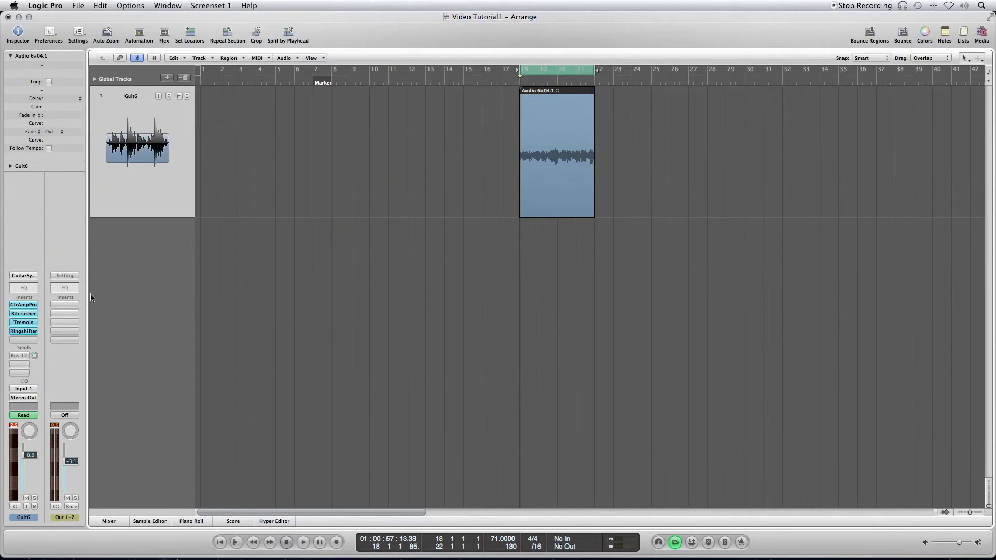
{"action": "left_click", "coordinate": [20, 276]}
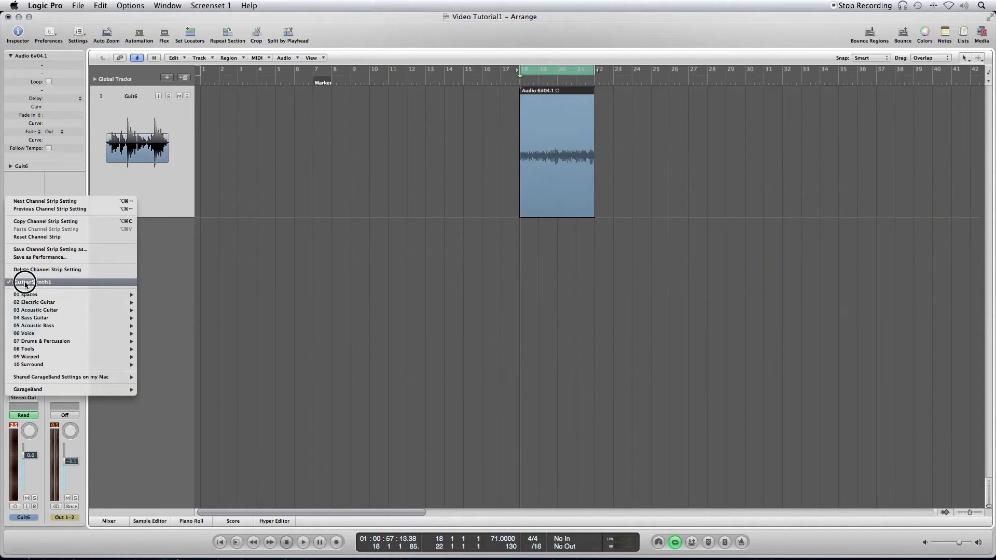
{"action": "left_click", "coordinate": [25, 283]}
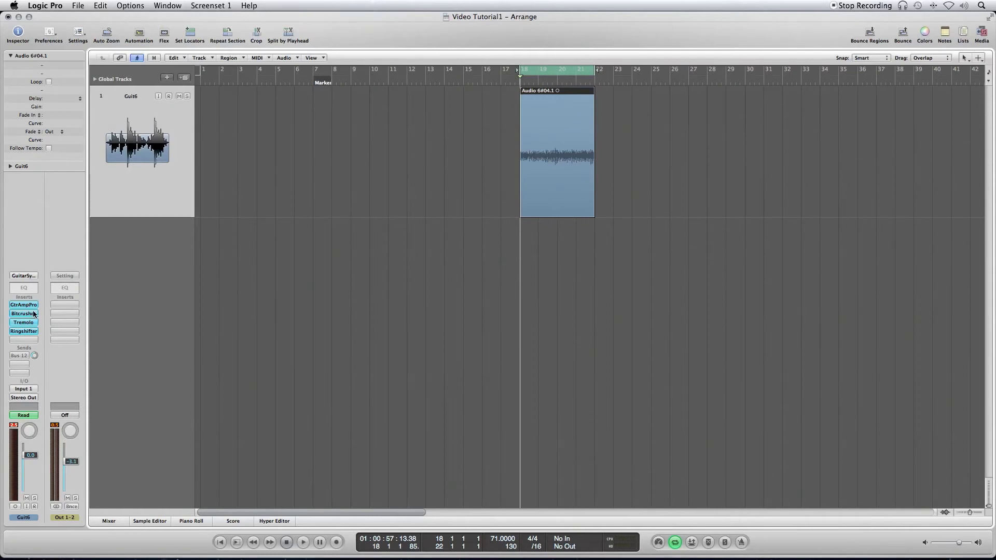
{"action": "left_click", "coordinate": [472, 160]}
{"action": "left_click", "coordinate": [587, 166]}
{"action": "left_click", "coordinate": [653, 173]}
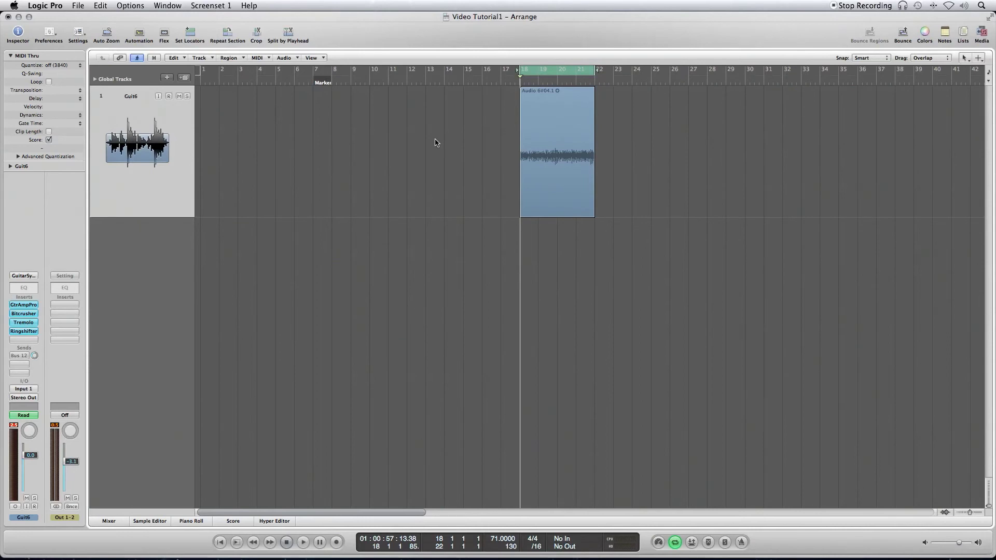
{"action": "left_click_drag", "start_coordinate": [438, 142], "coordinate": [650, 185]}
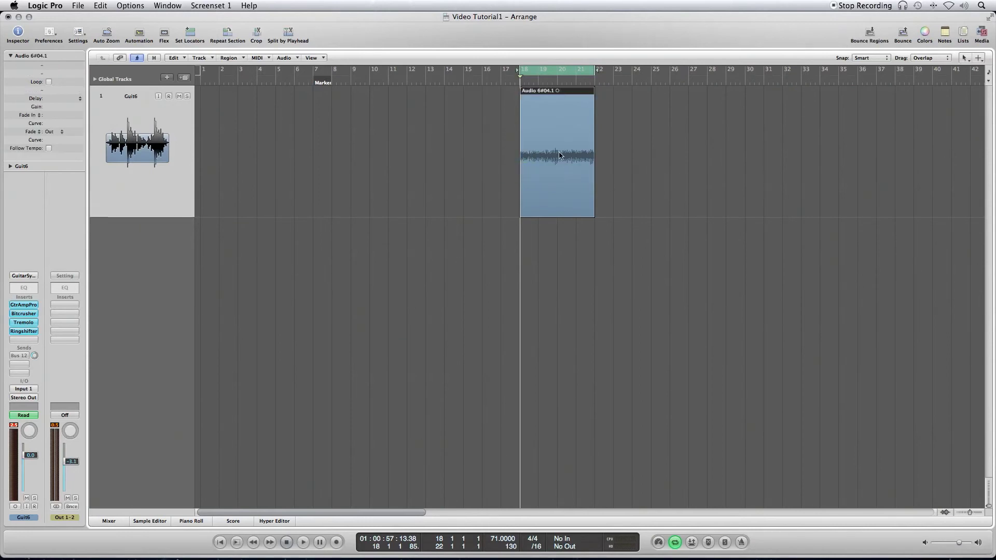